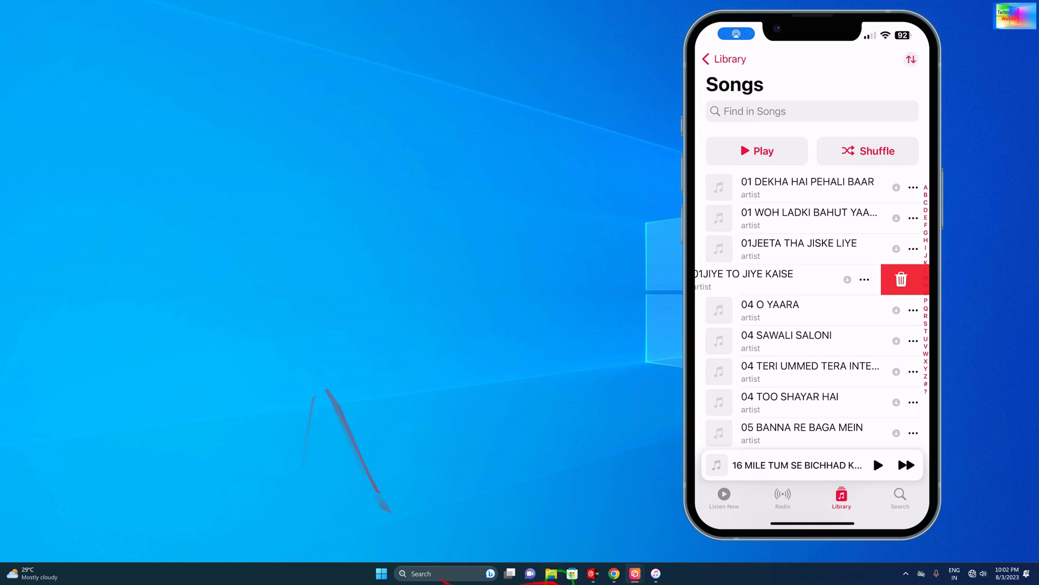
# Bring up iTunes from the taskbar, close it, then relaunch it from the Start menu's iTunes tile.
pyautogui.click(655, 573)
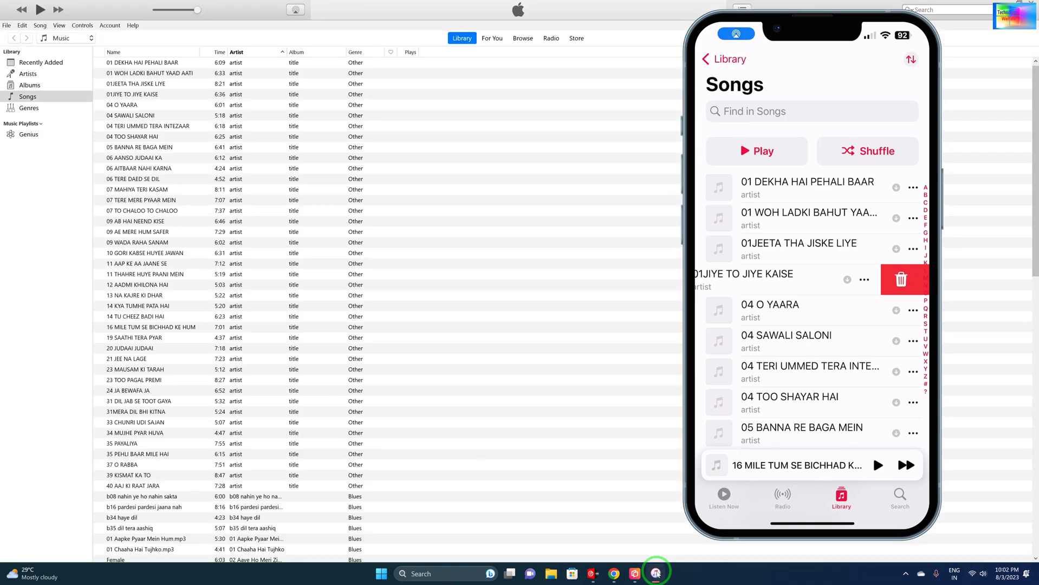
pyautogui.scroll(-10, 297, 363)
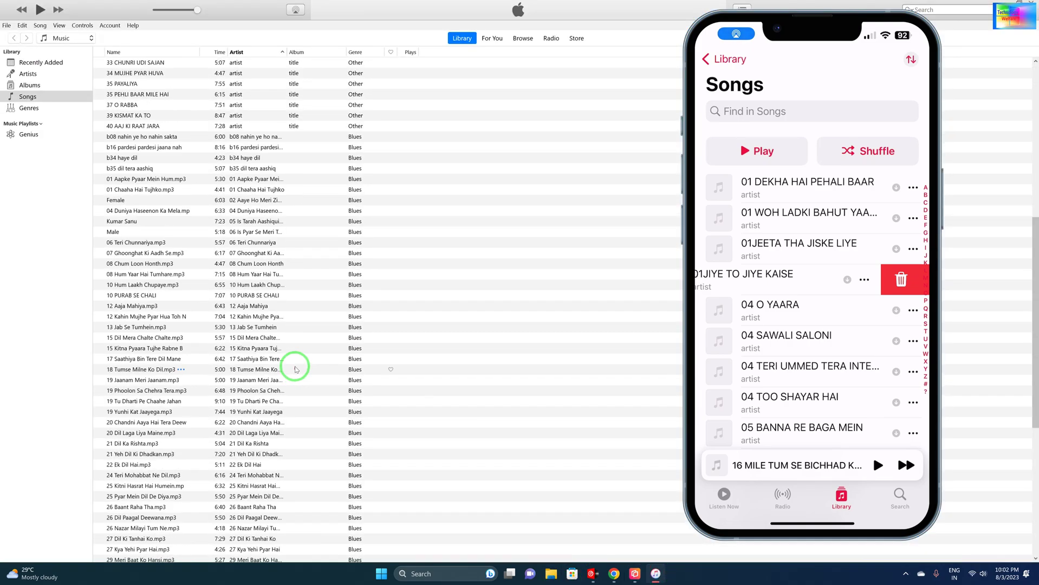
pyautogui.scroll(8, 302, 359)
pyautogui.scroll(2, 1034, 114)
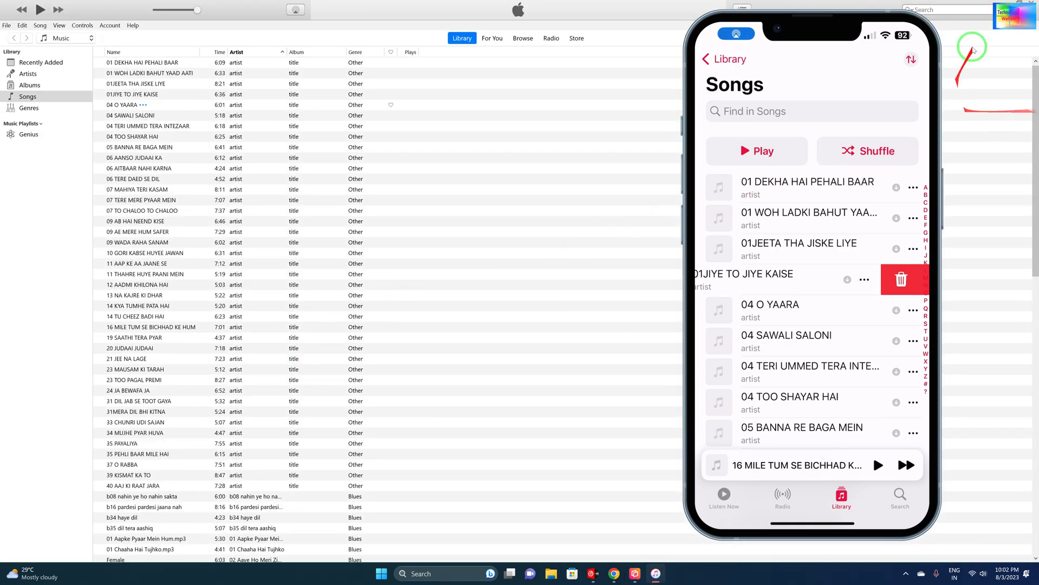
pyautogui.click(1035, 3)
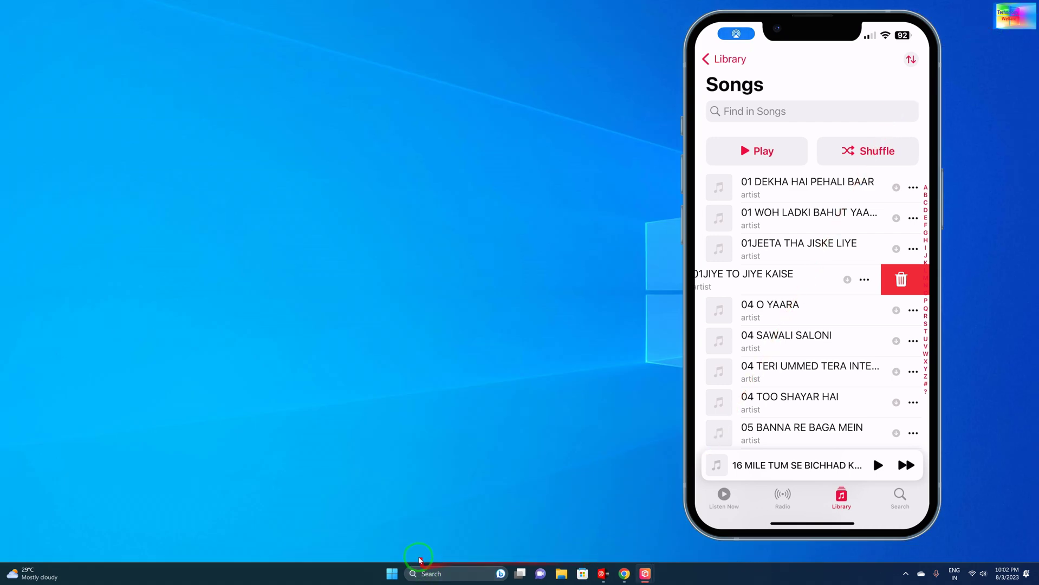
pyautogui.click(392, 573)
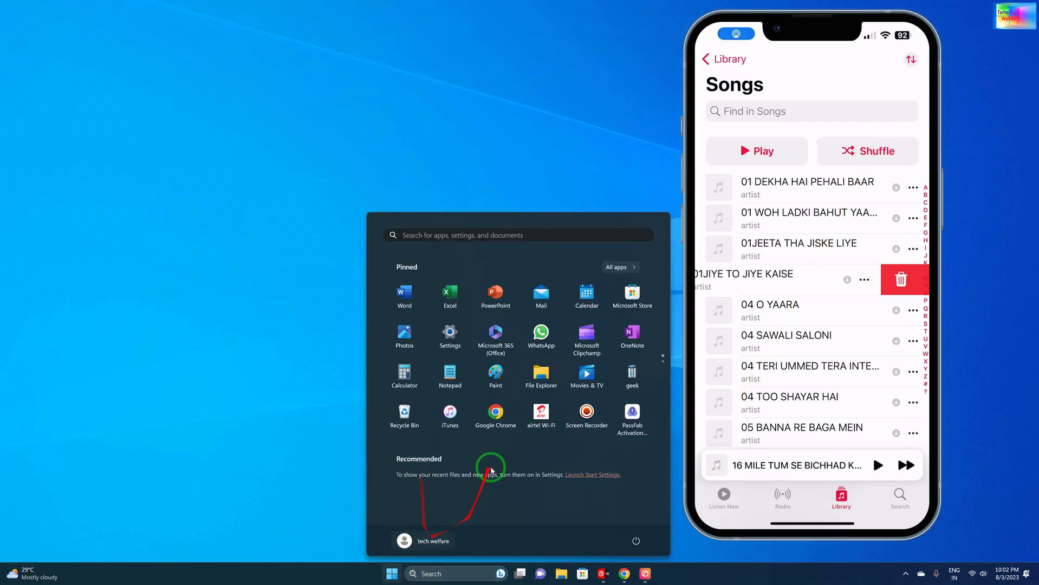
pyautogui.click(456, 415)
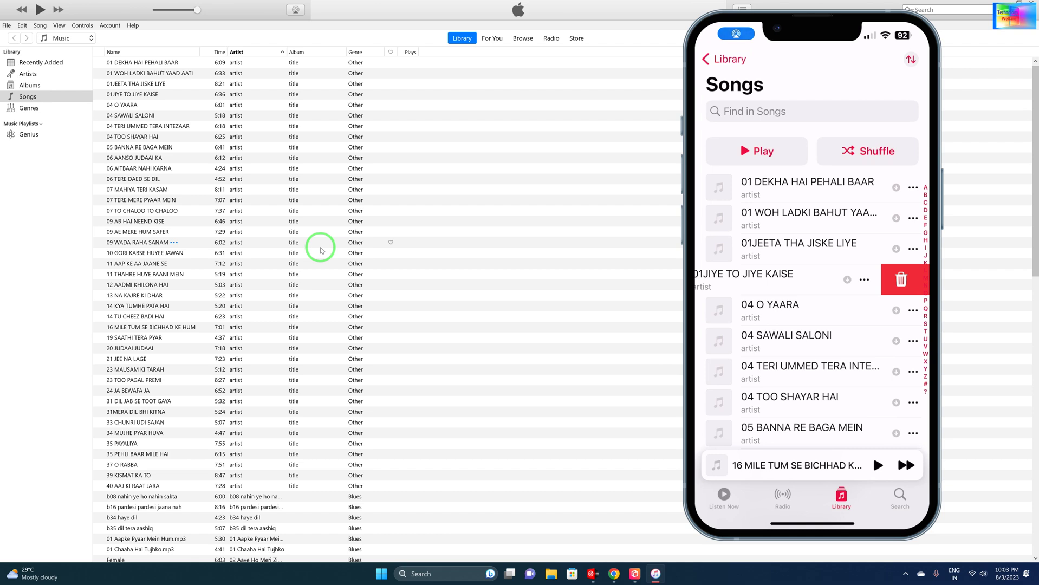
pyautogui.scroll(-7, 343, 325)
pyautogui.scroll(7, 345, 318)
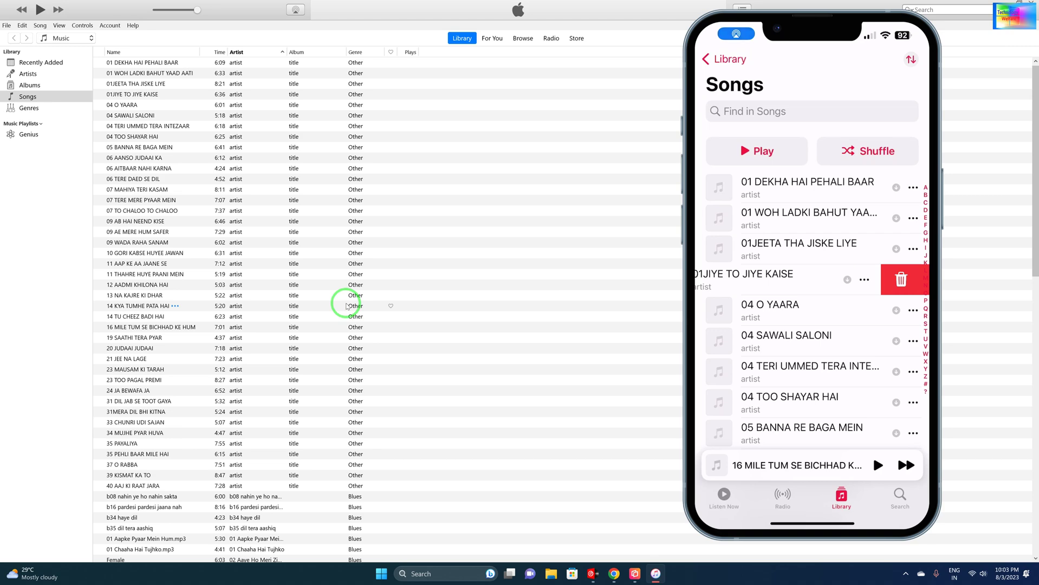
pyautogui.hotkey('ctrl', 'a')
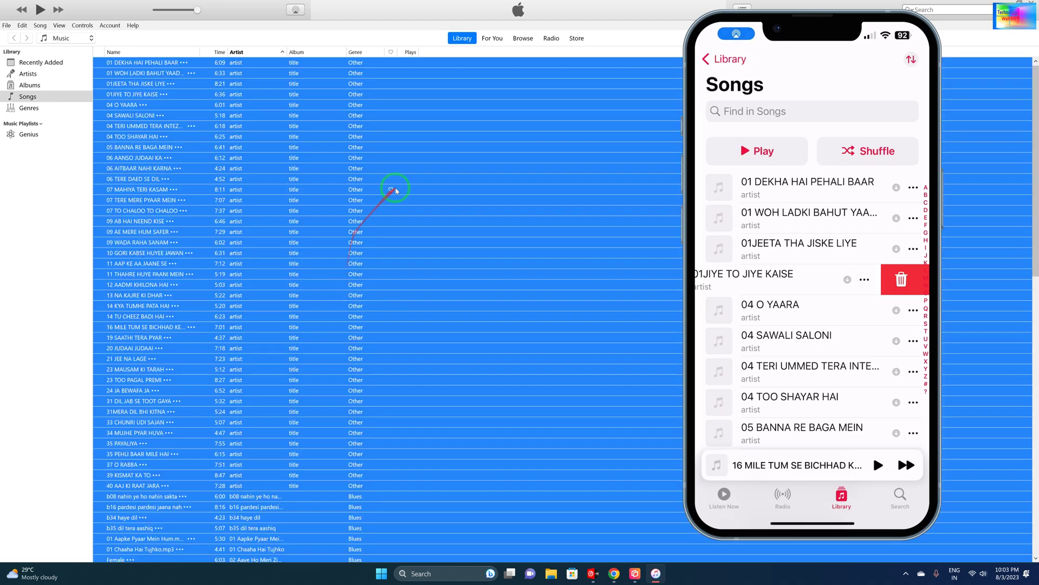
pyautogui.rightClick(323, 140)
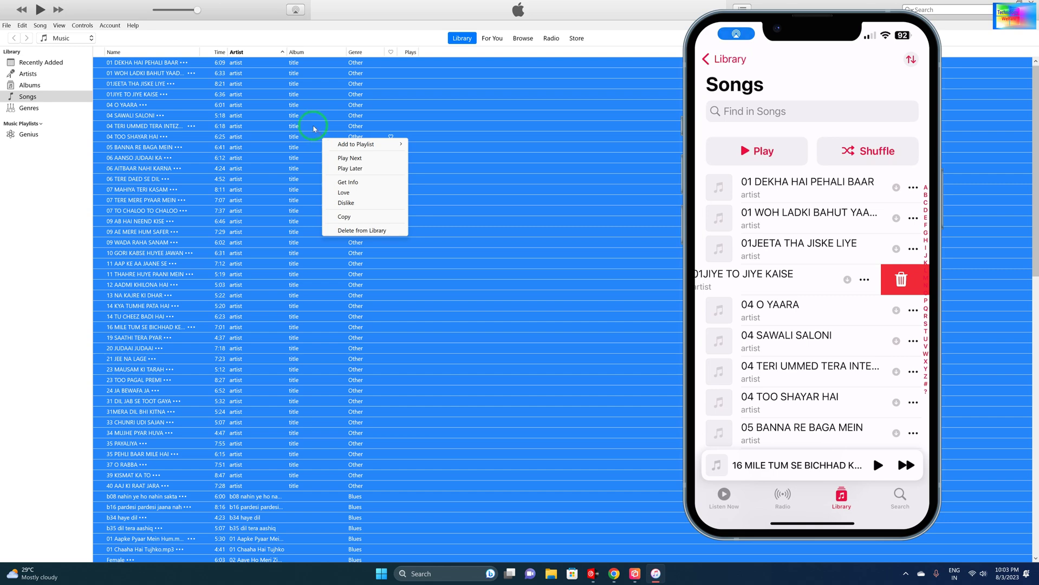
pyautogui.rightClick(312, 124)
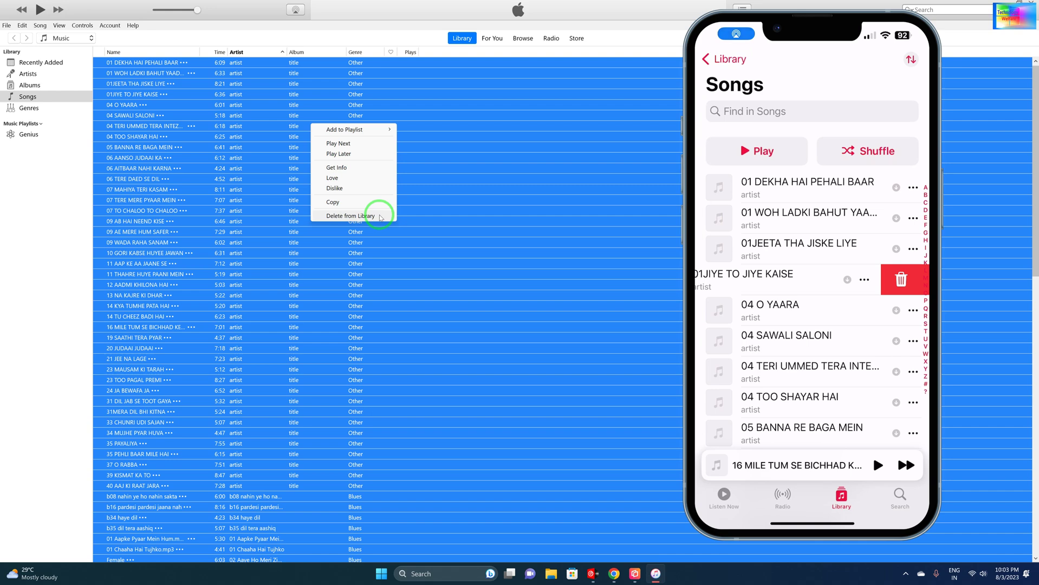
pyautogui.click(430, 179)
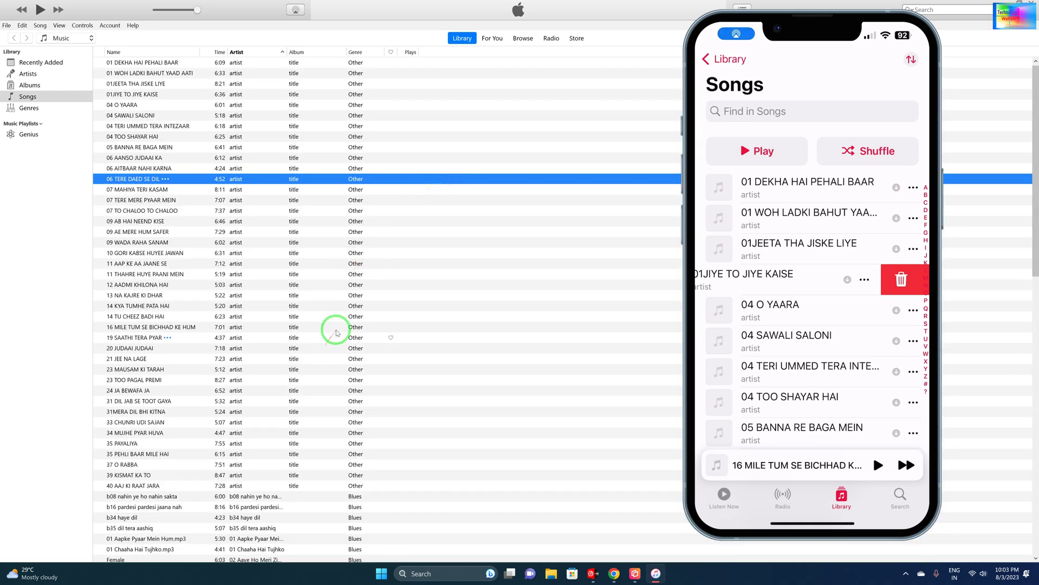
# Delete the track 12 AADMI KHILONA HAI from the library and confirm with Delete Song.
pyautogui.rightClick(325, 285)
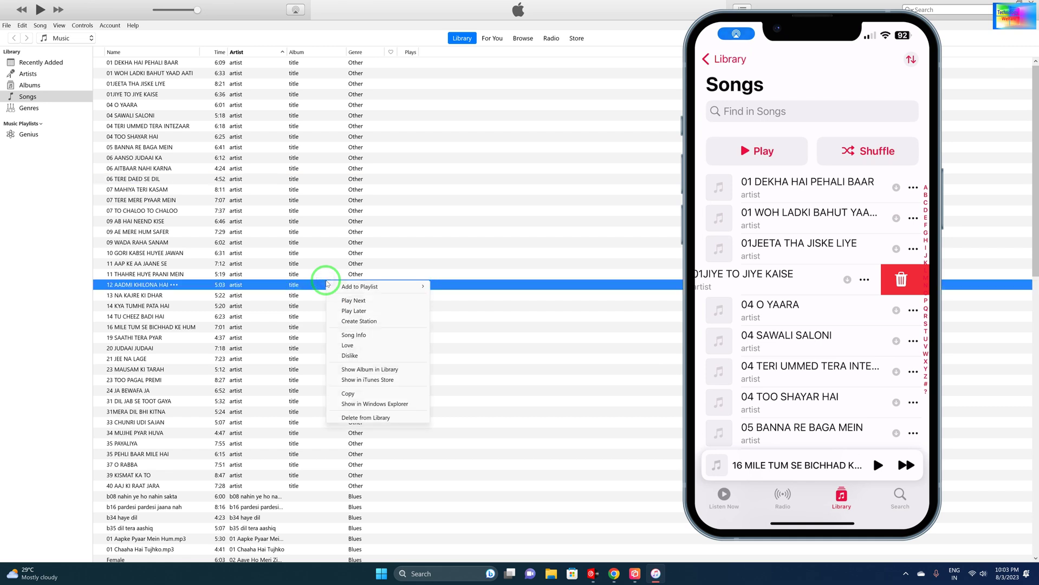
pyautogui.click(366, 417)
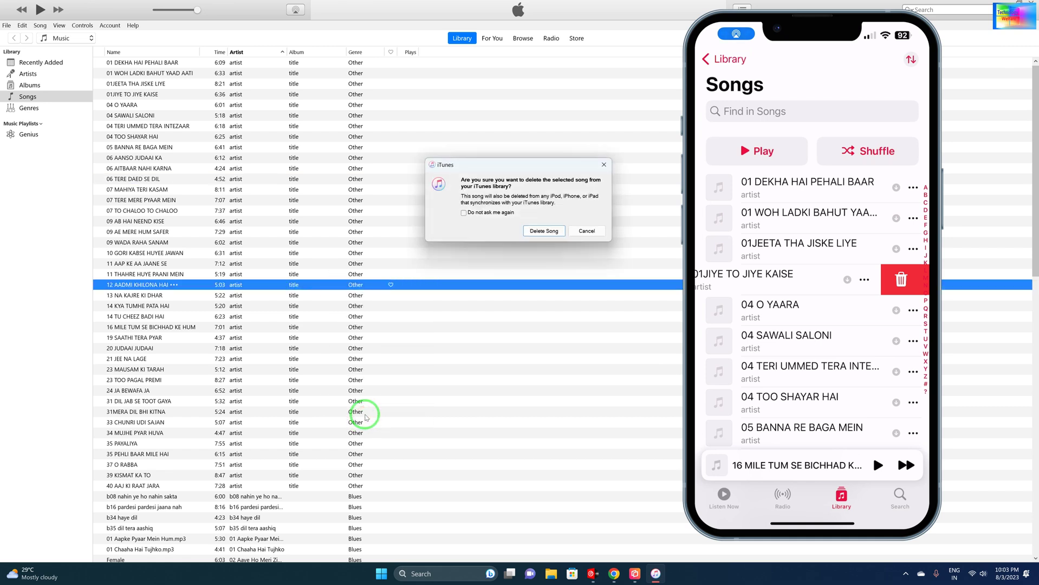
pyautogui.click(534, 232)
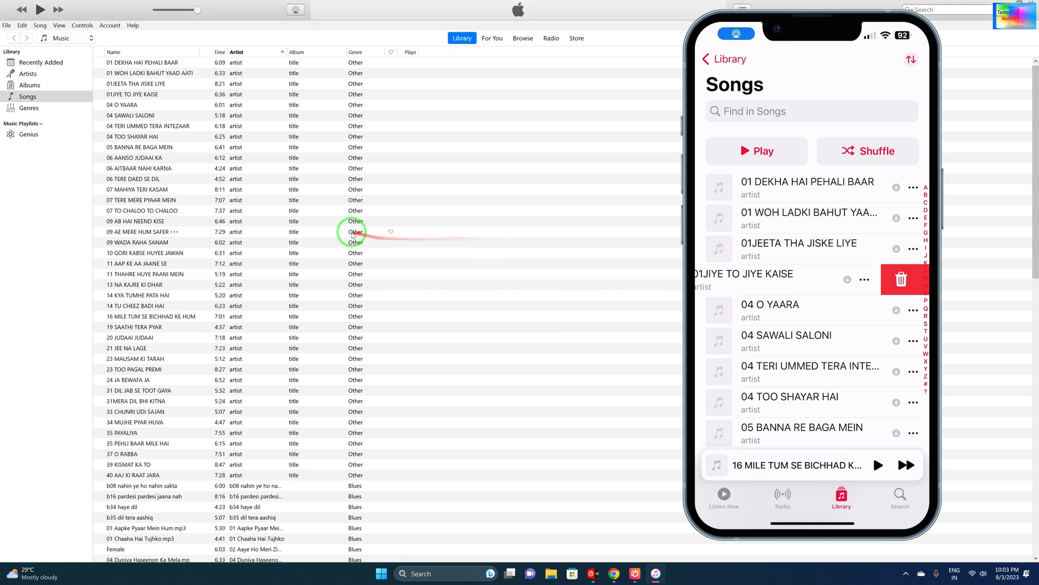
# Select all songs with Ctrl+A and delete them from the library, confirming Delete Songs.
pyautogui.hotkey('ctrl', 'a')
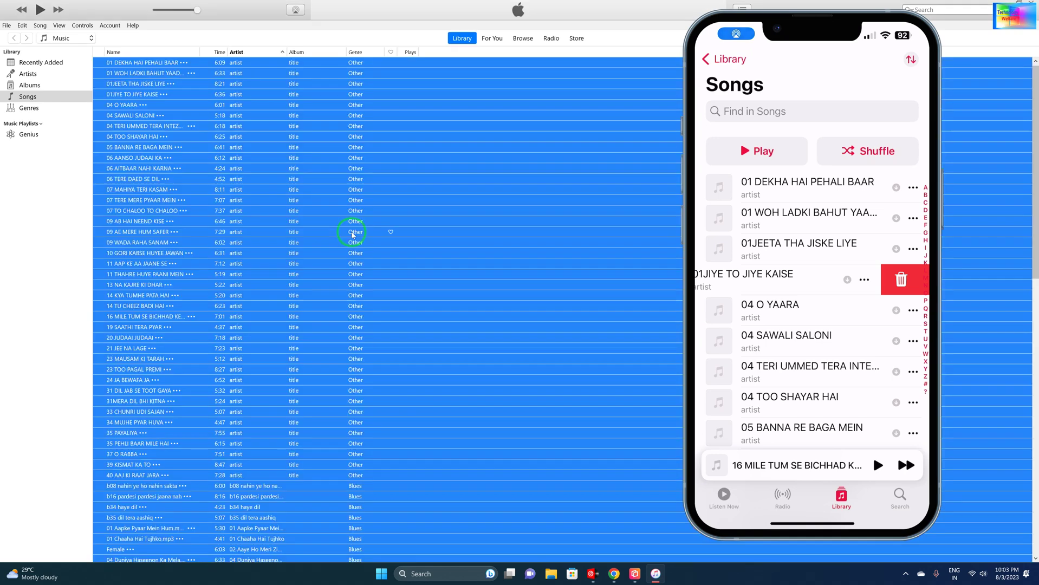
pyautogui.rightClick(374, 203)
pyautogui.click(413, 298)
pyautogui.click(550, 223)
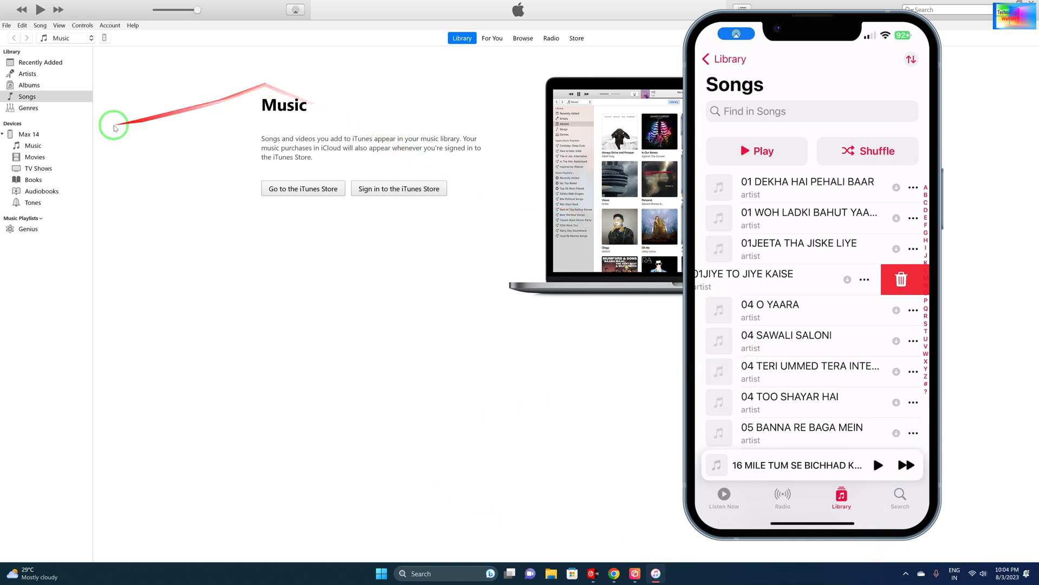
# View the Music section under Max 14, listing the 110 songs on the phone.
pyautogui.click(36, 146)
pyautogui.scroll(-10, 204, 317)
pyautogui.scroll(3, 244, 297)
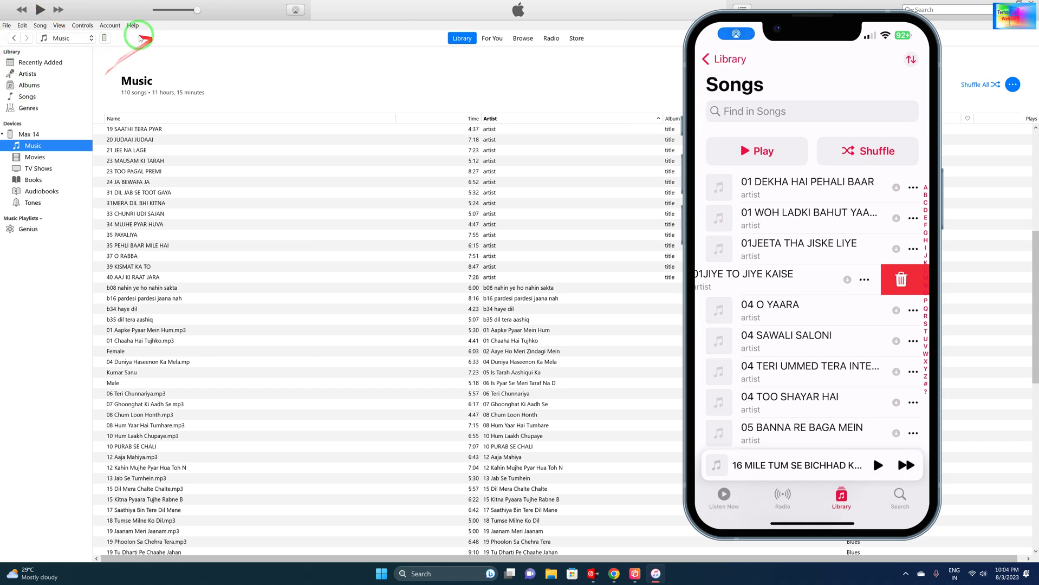
# Show Max 14's Music sync settings and add all song files from the TIPS INDUSTRIES LTD folder to the library.
pyautogui.click(103, 39)
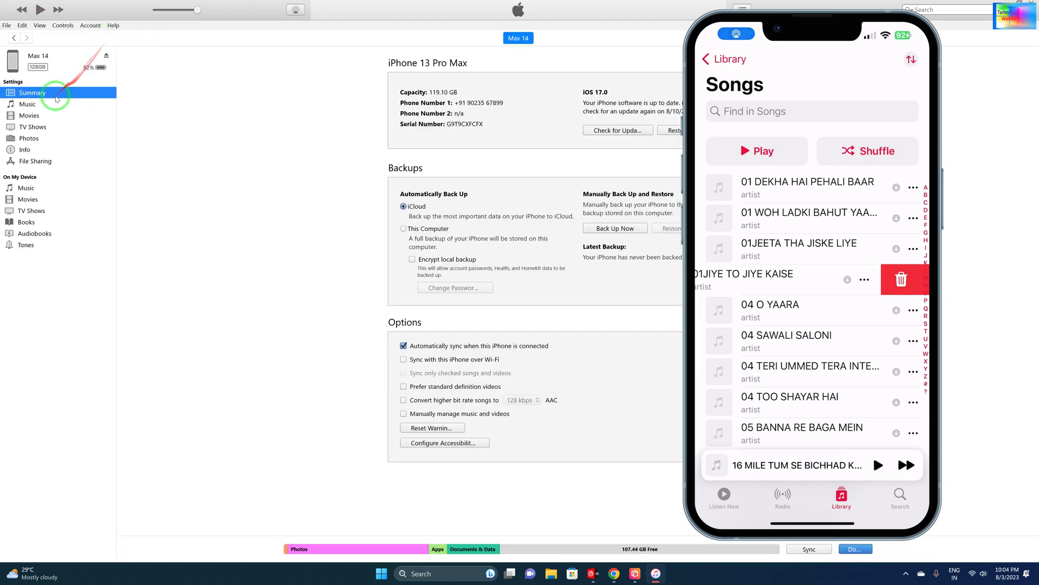
pyautogui.click(28, 104)
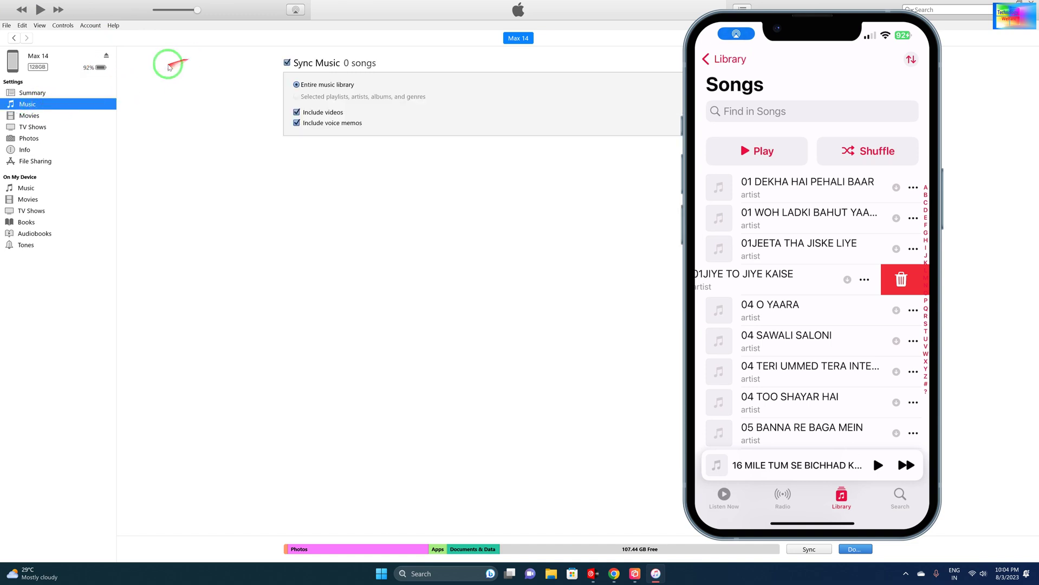
pyautogui.click(6, 25)
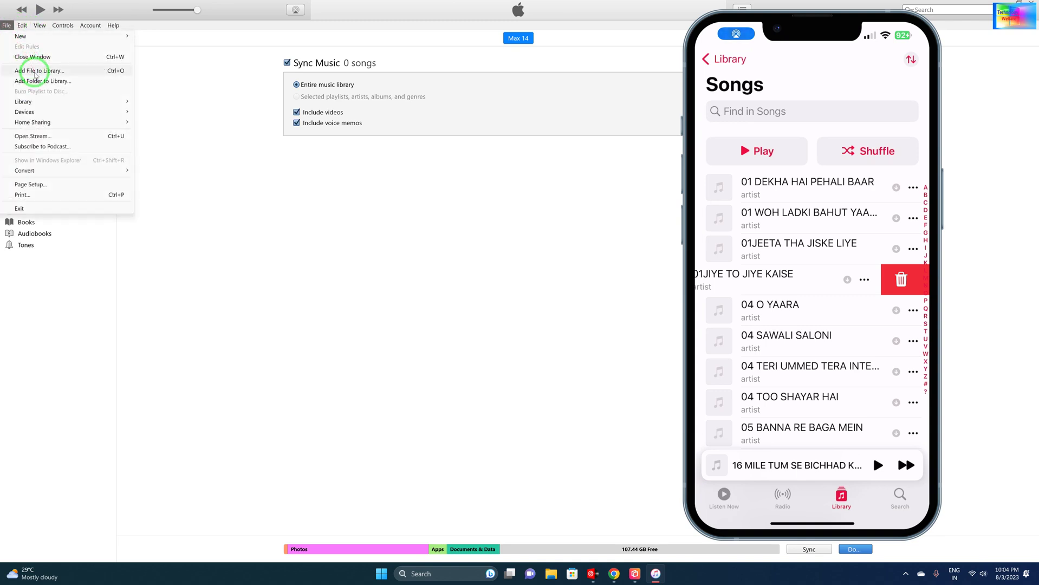
pyautogui.click(53, 70)
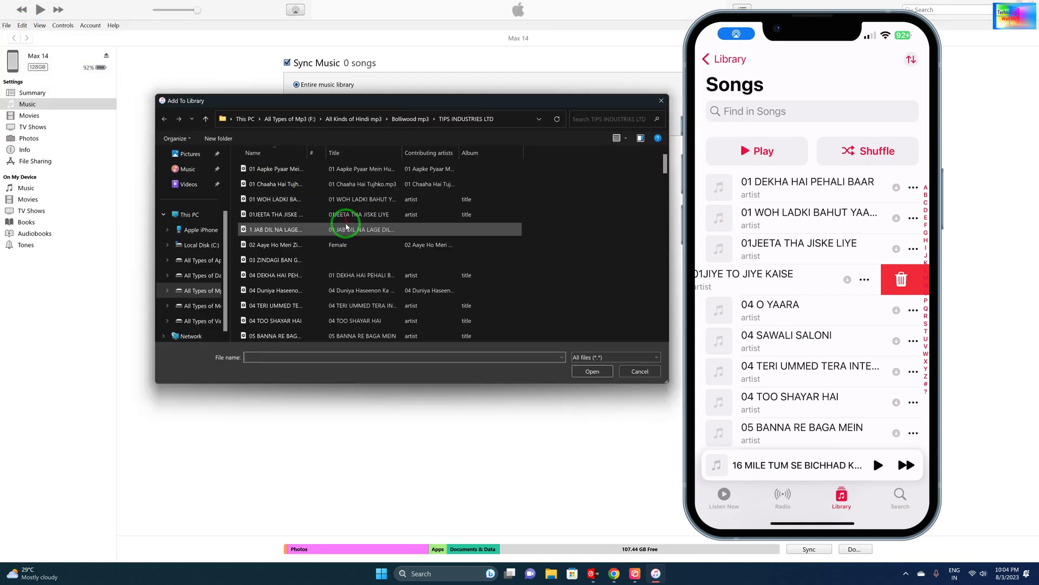
pyautogui.scroll(-15, 346, 226)
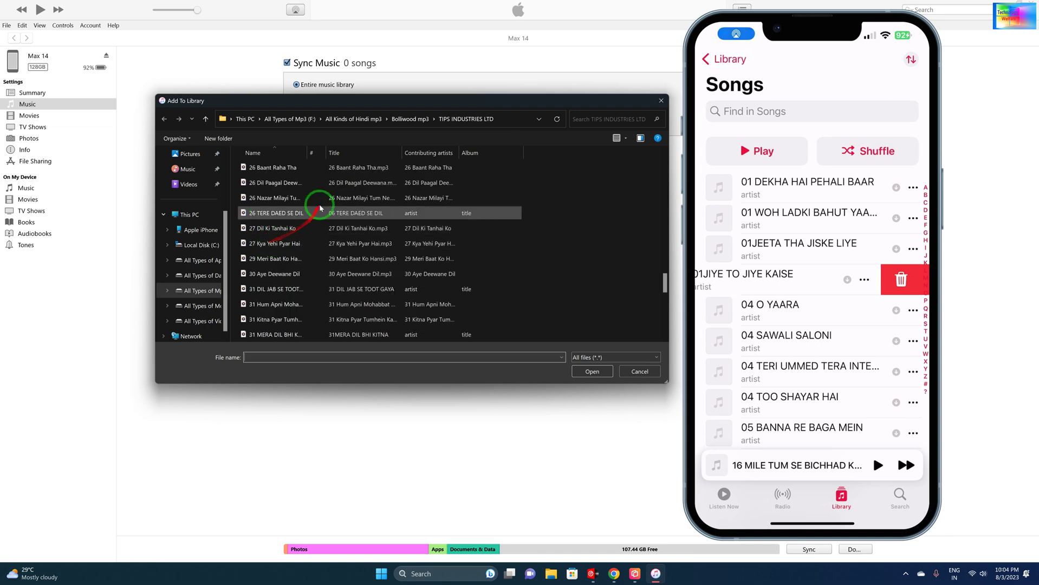
pyautogui.scroll(-5, 288, 224)
pyautogui.click(295, 215)
pyautogui.hotkey('ctrl', 'a')
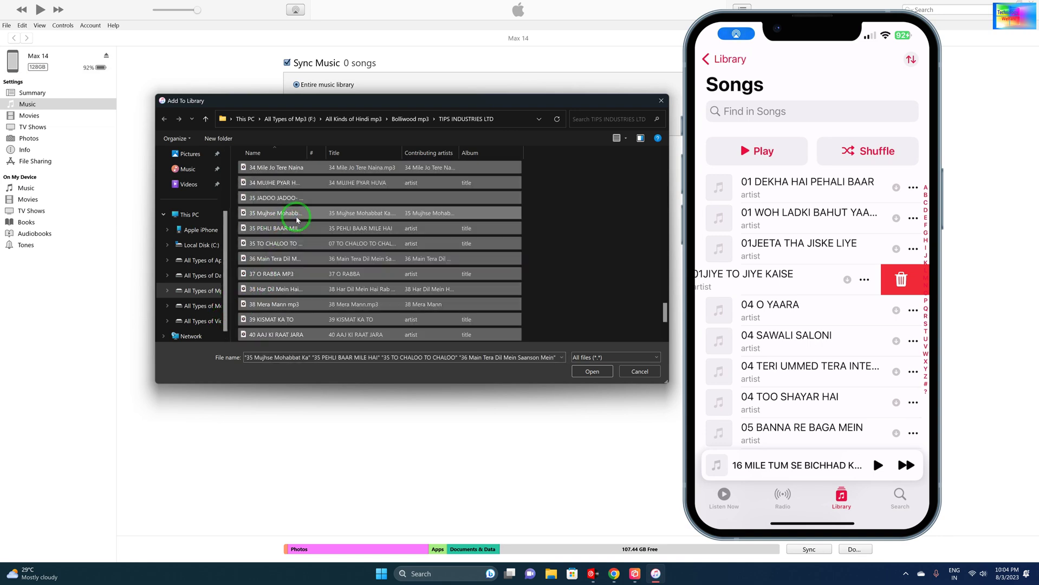
pyautogui.click(583, 372)
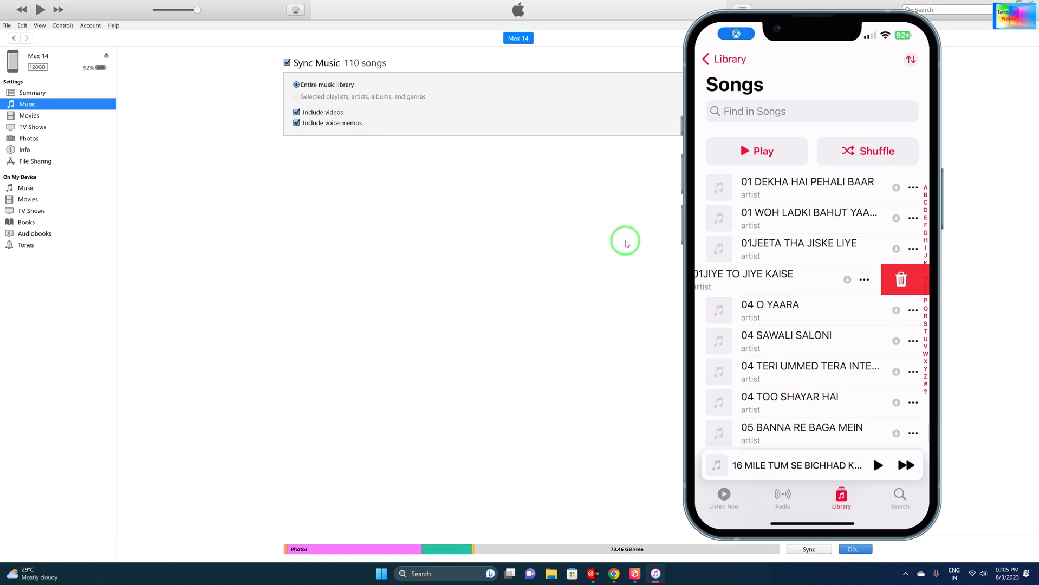
# Move the phone mirror window left, start syncing to Max 14, and finish with Done.
pyautogui.click(840, 21)
pyautogui.moveTo(840, 21); pyautogui.dragTo(763, 26)
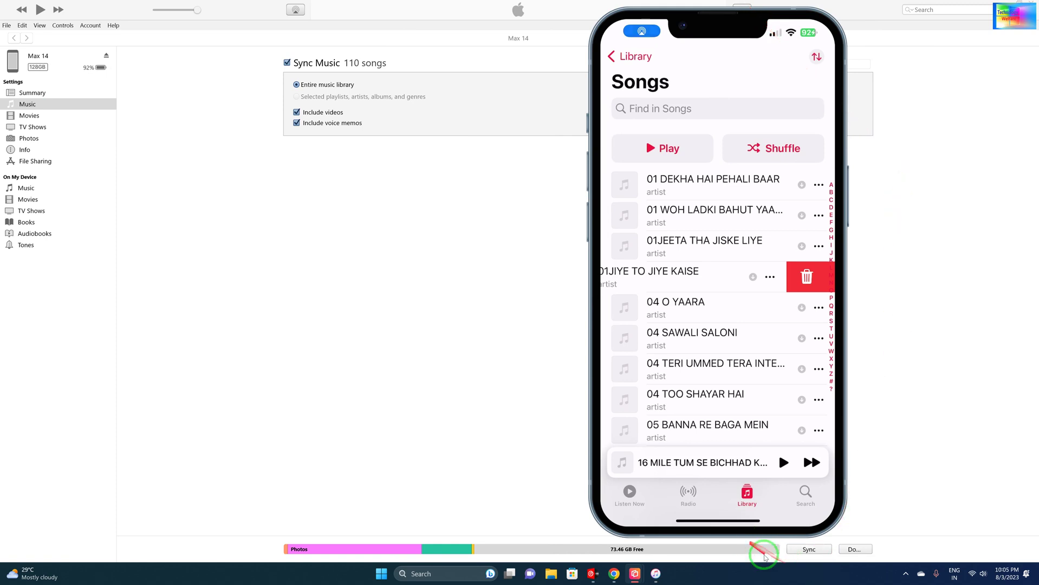
pyautogui.click(807, 550)
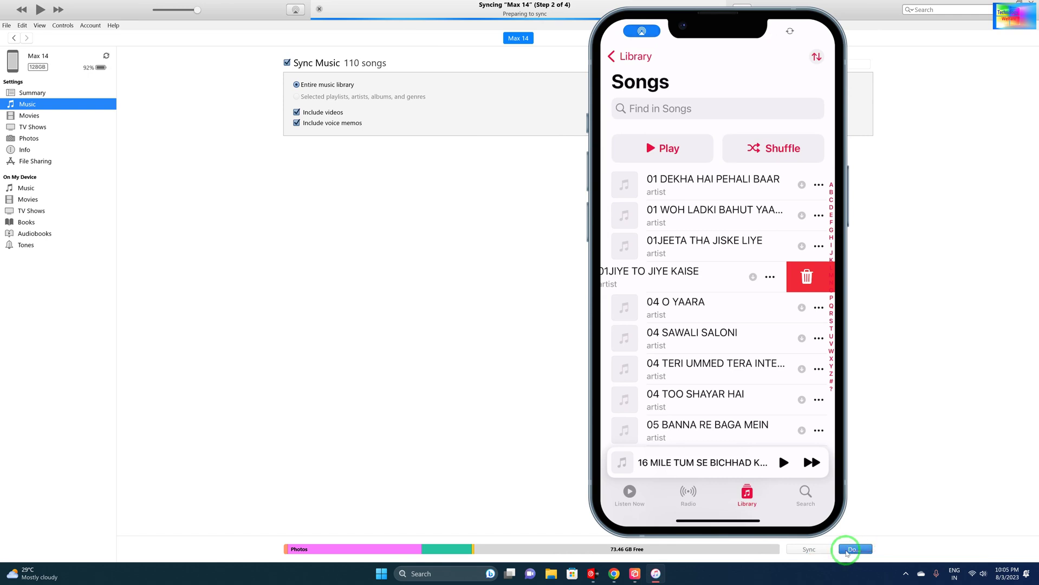
pyautogui.click(851, 549)
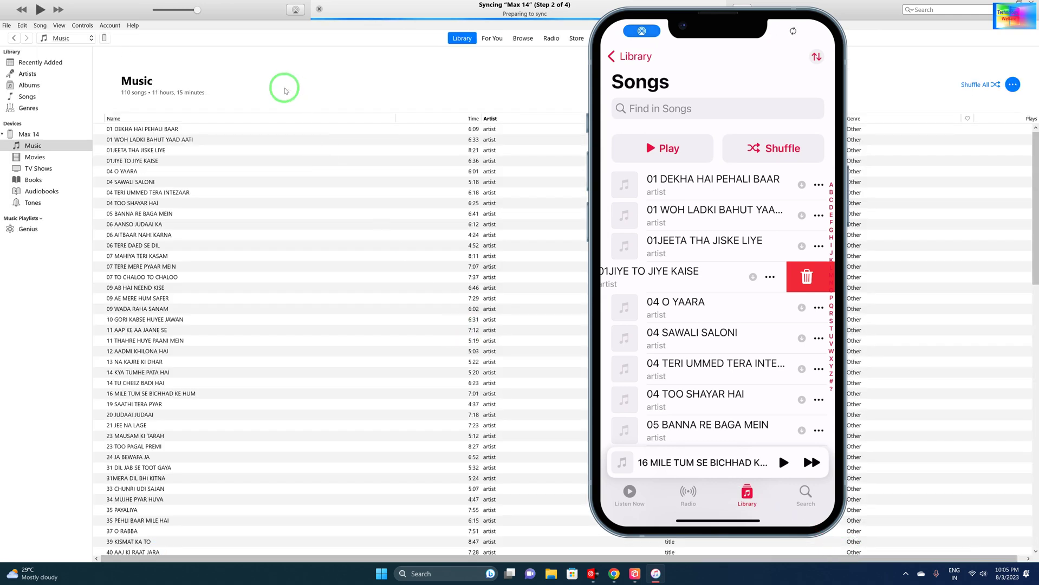